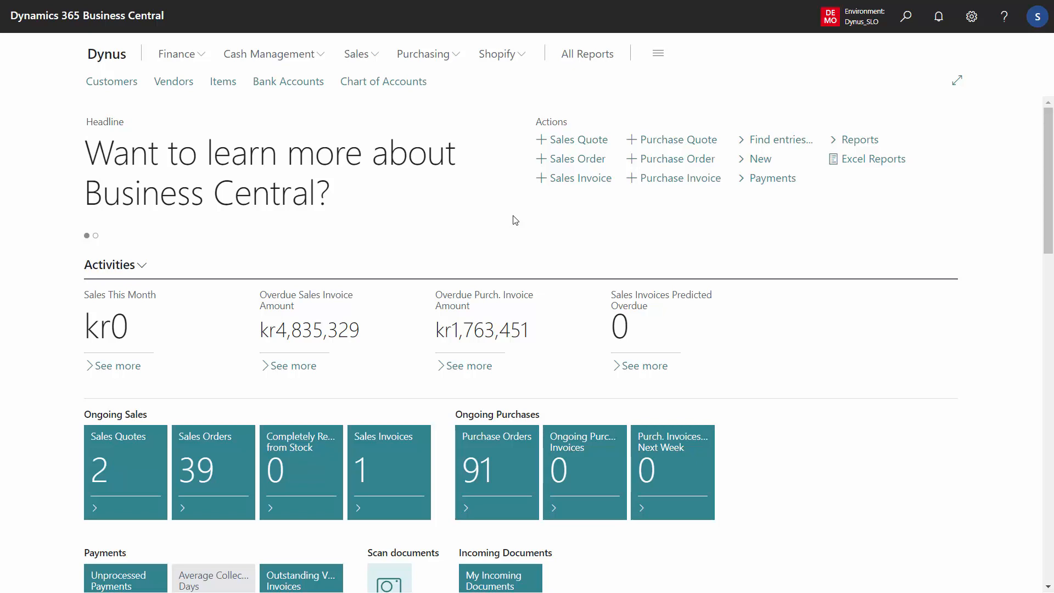
Go to the Items list from the Role Center.
left_click(223, 82)
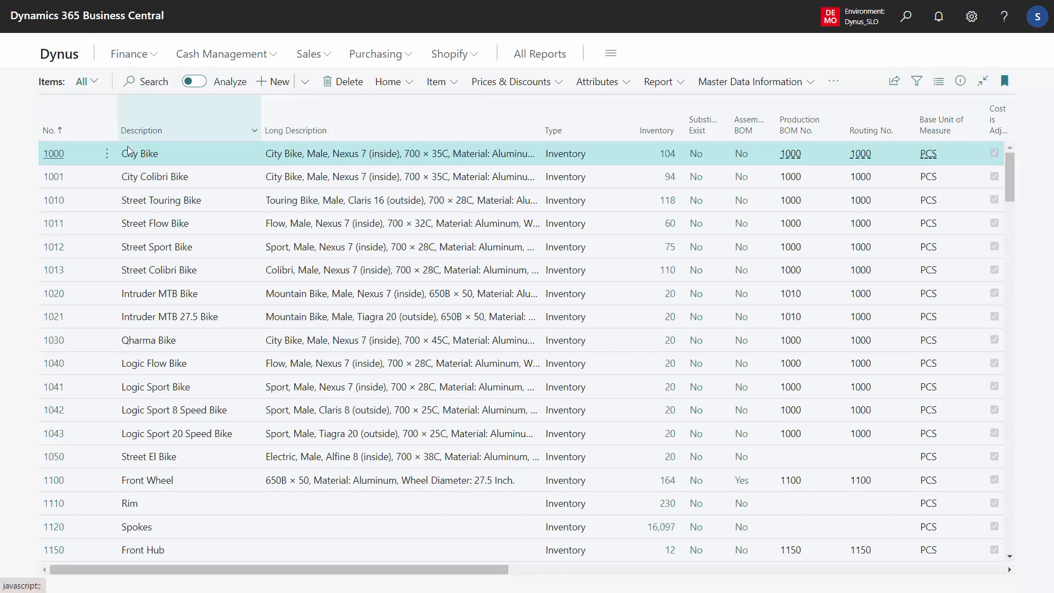
Look up City Bike's Material values (Aluminum, Plastic, Steel) and leave it at ALU.
left_click(53, 154)
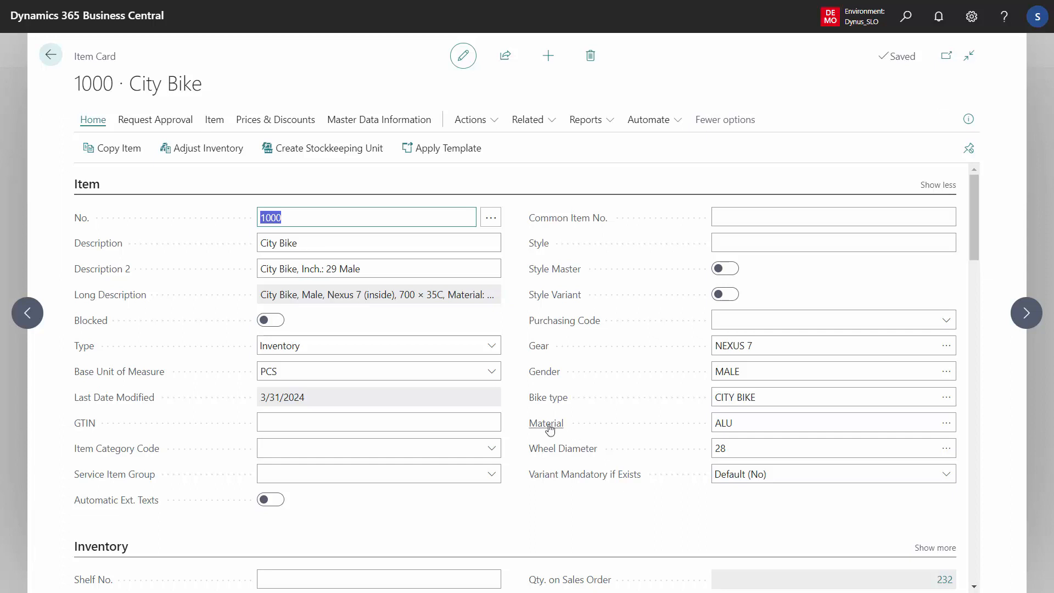
left_click(732, 422)
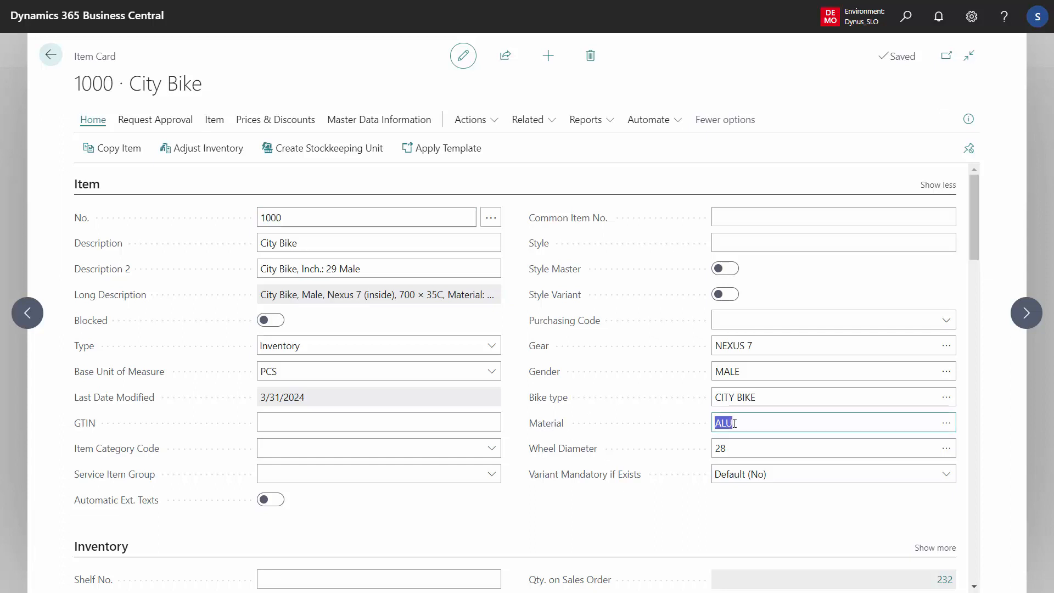
left_click(946, 422)
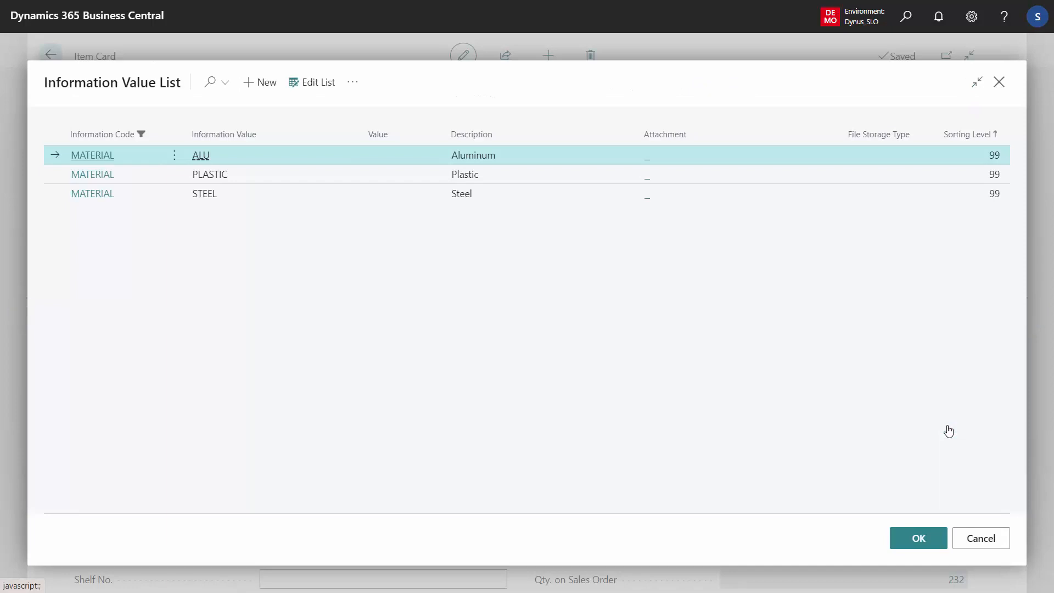
left_click(980, 538)
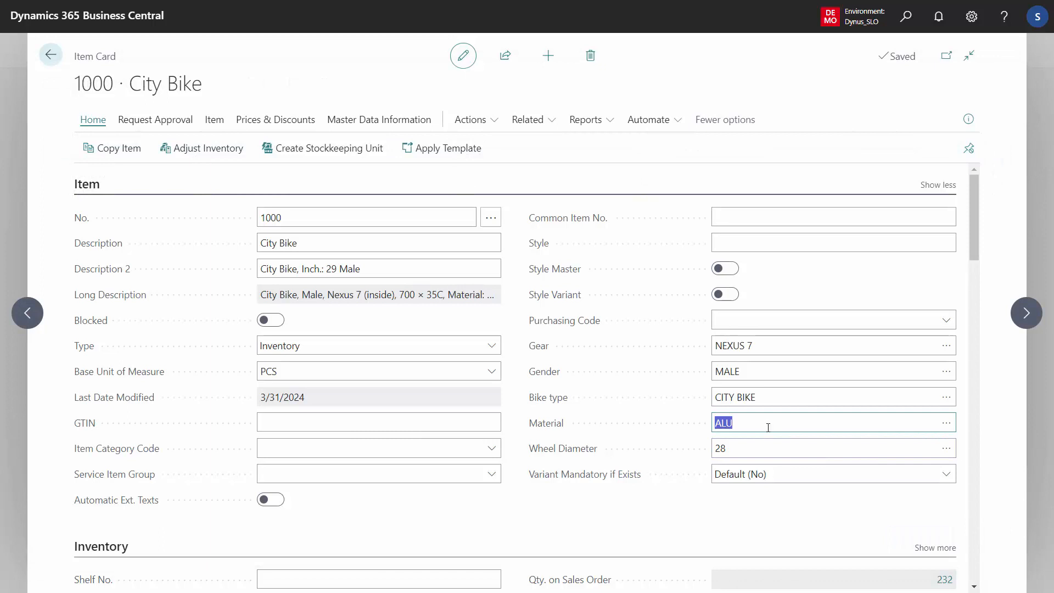
type("Wood")
After Wood is rejected as Material, go to Master Data Information Setup via 'mas info setup'.
key("Tab")
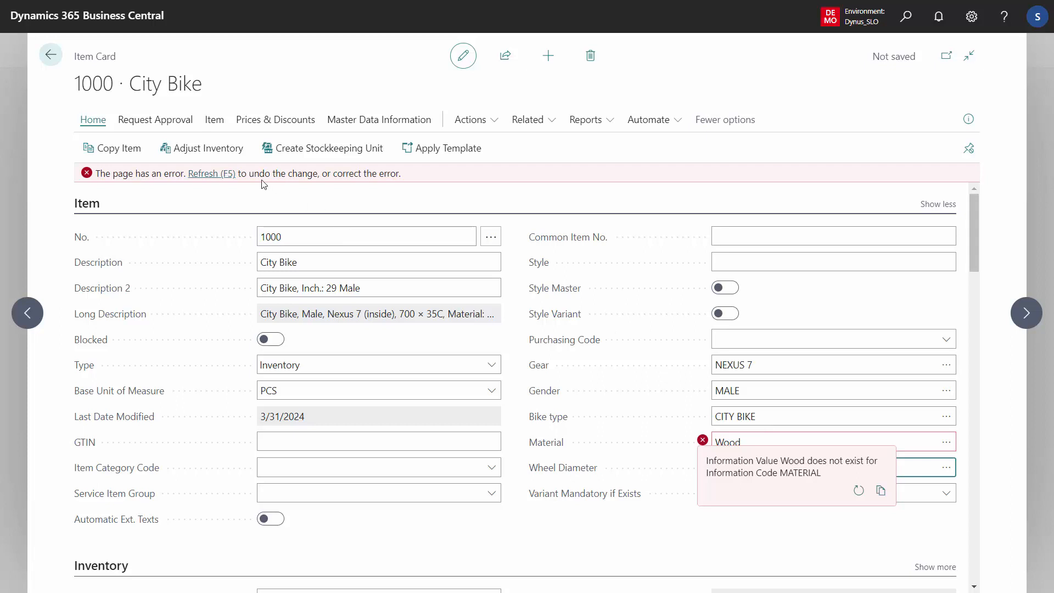
left_click(212, 174)
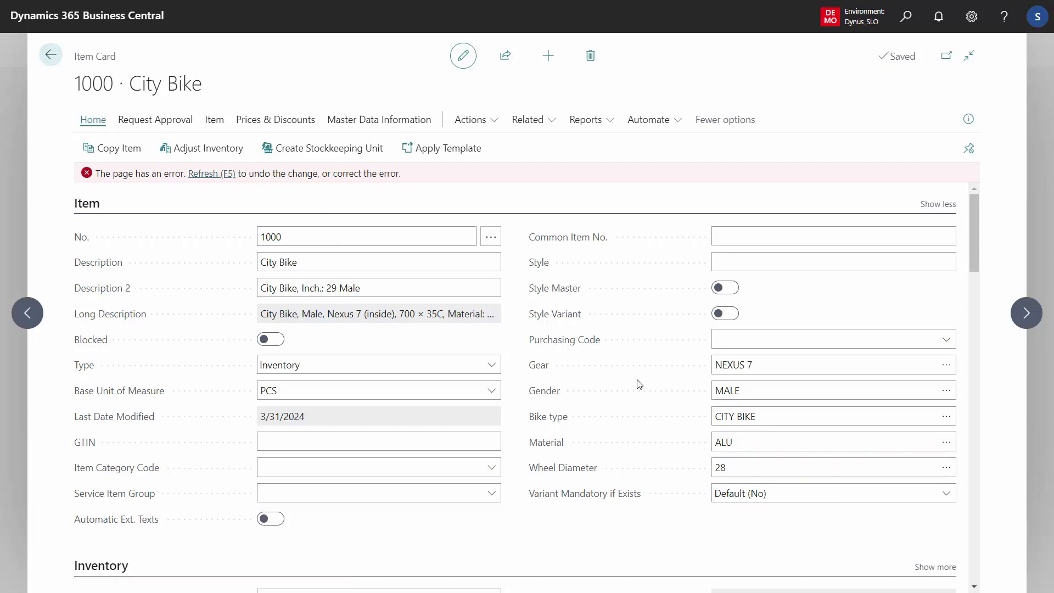
left_click(909, 19)
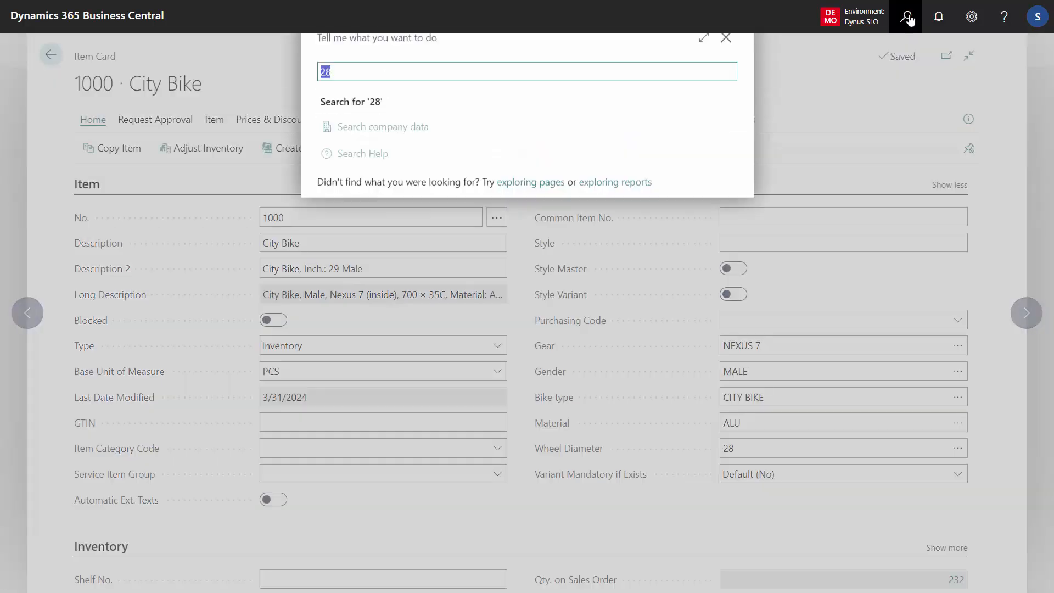
type("mas info ")
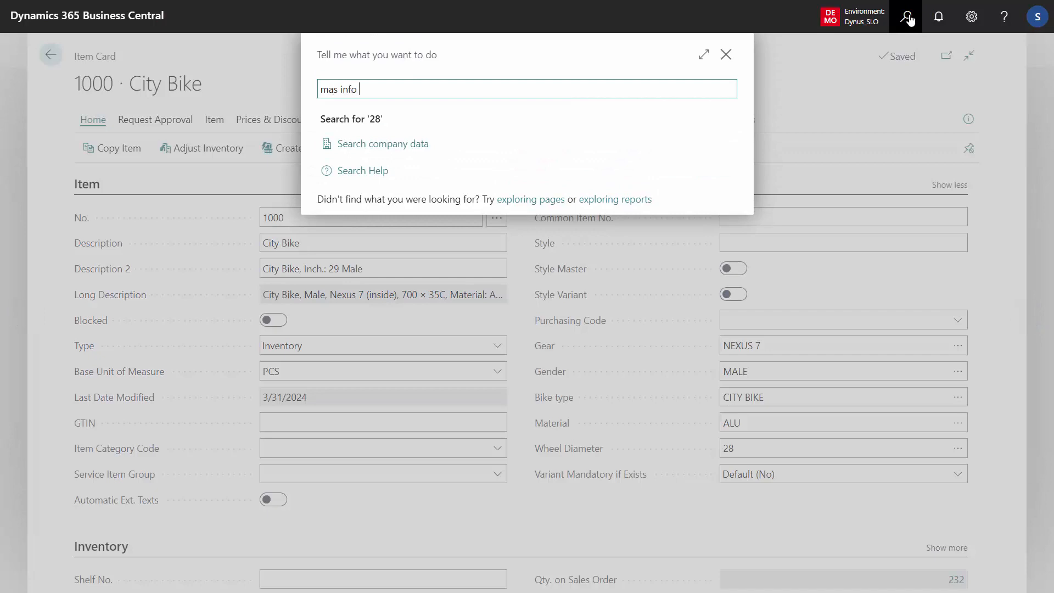
type("setup")
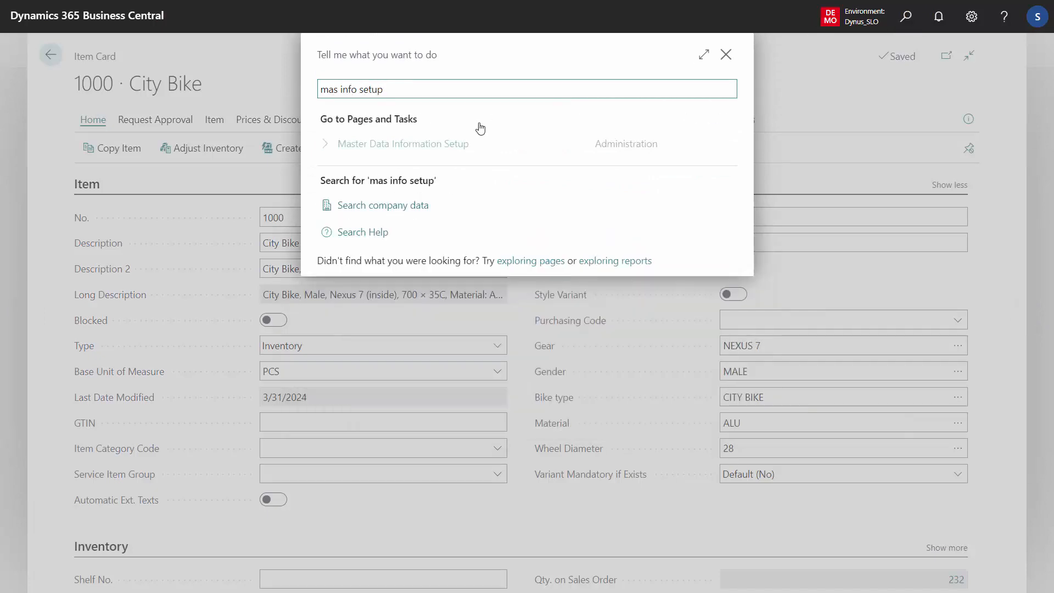
left_click(412, 148)
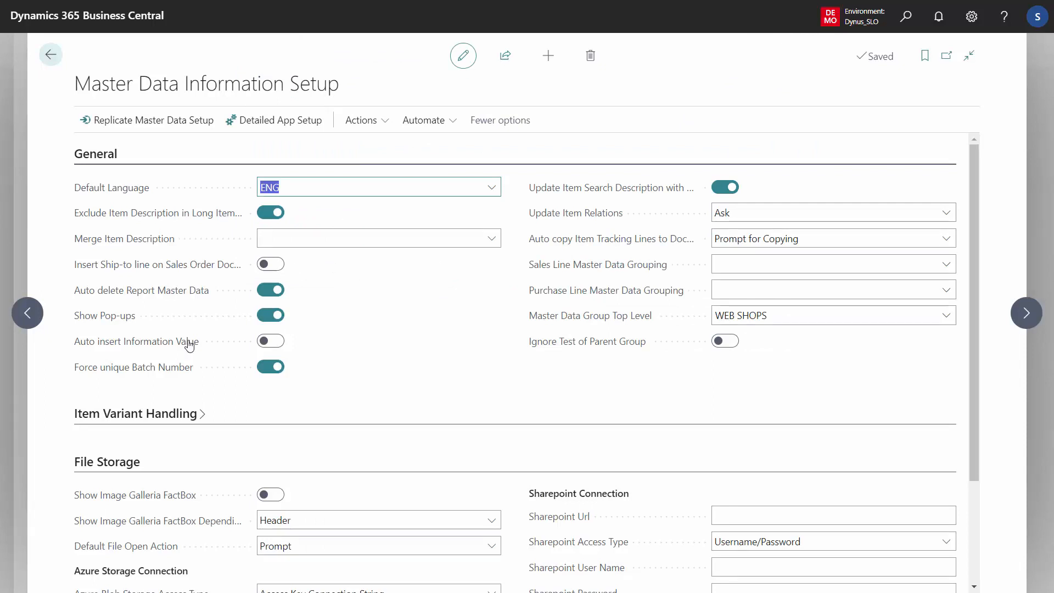
mouse_move(138, 341)
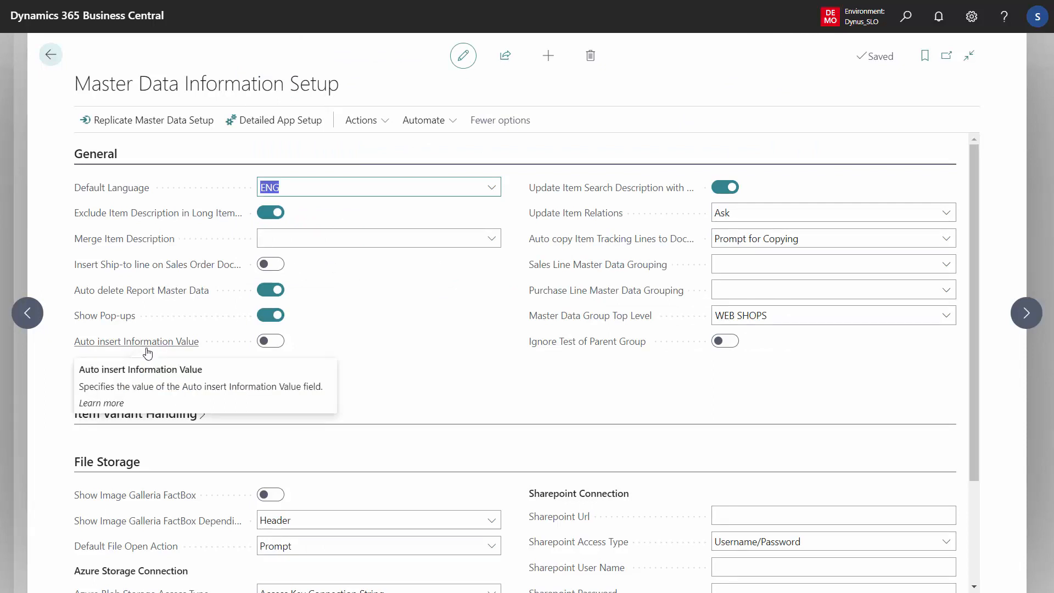
Enable Auto insert Information Value and go back to the City Bike card.
left_click(271, 341)
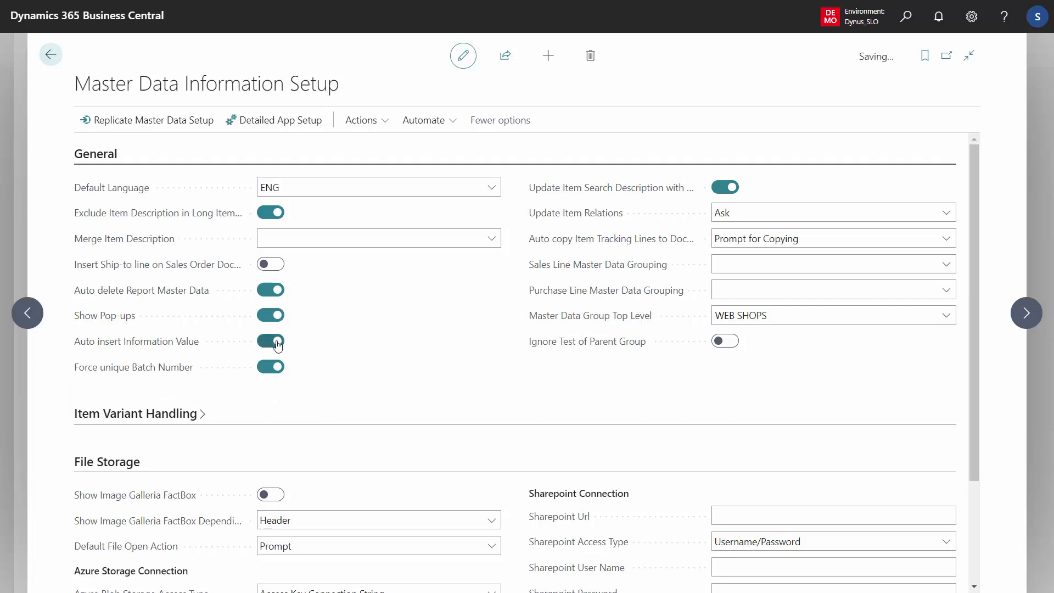
left_click(51, 56)
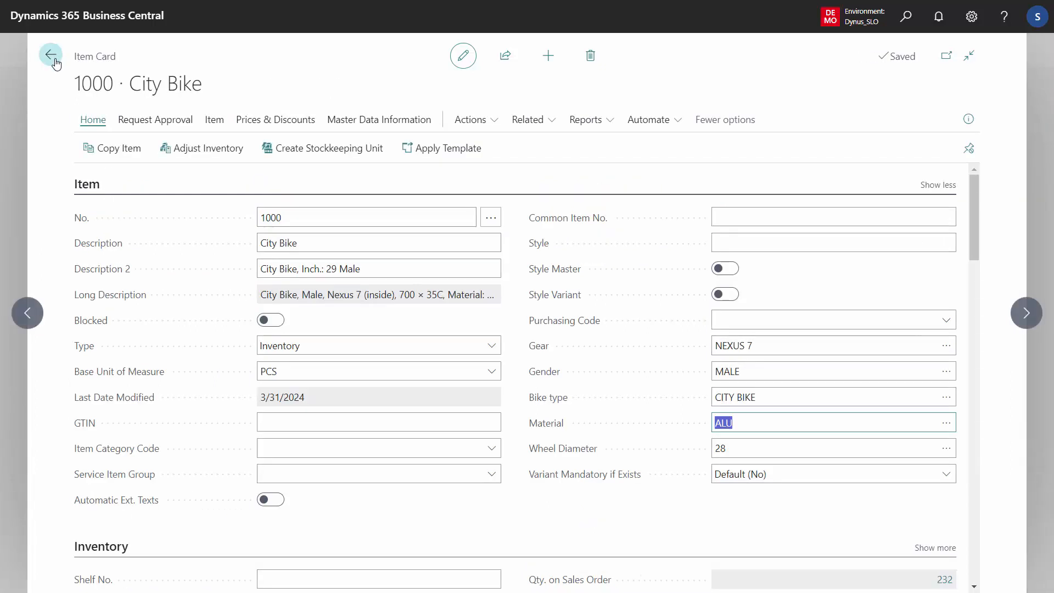
Enter wood as City Bike's Material so it saves as WOOD.
left_click(776, 396)
left_click(744, 424)
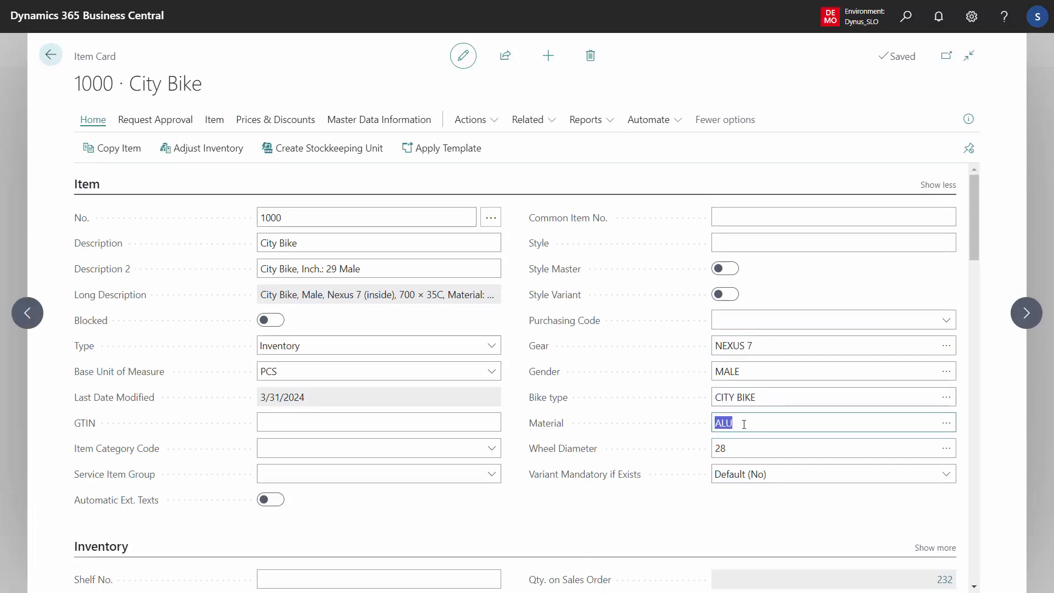
type("wood")
key("Tab")
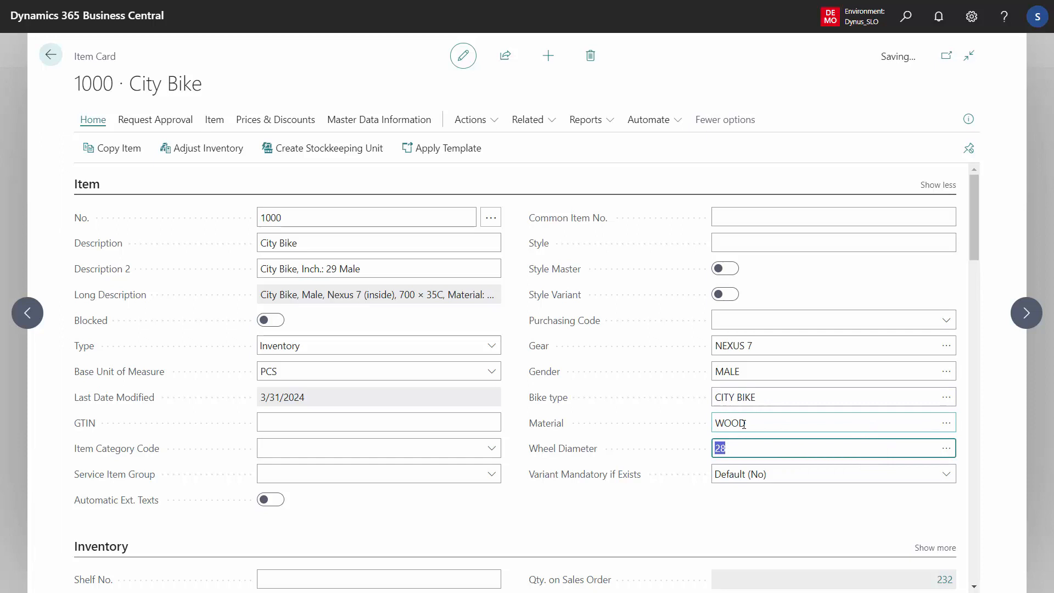
Verify WOOD now appears in the Material value list, without a description.
left_click(947, 422)
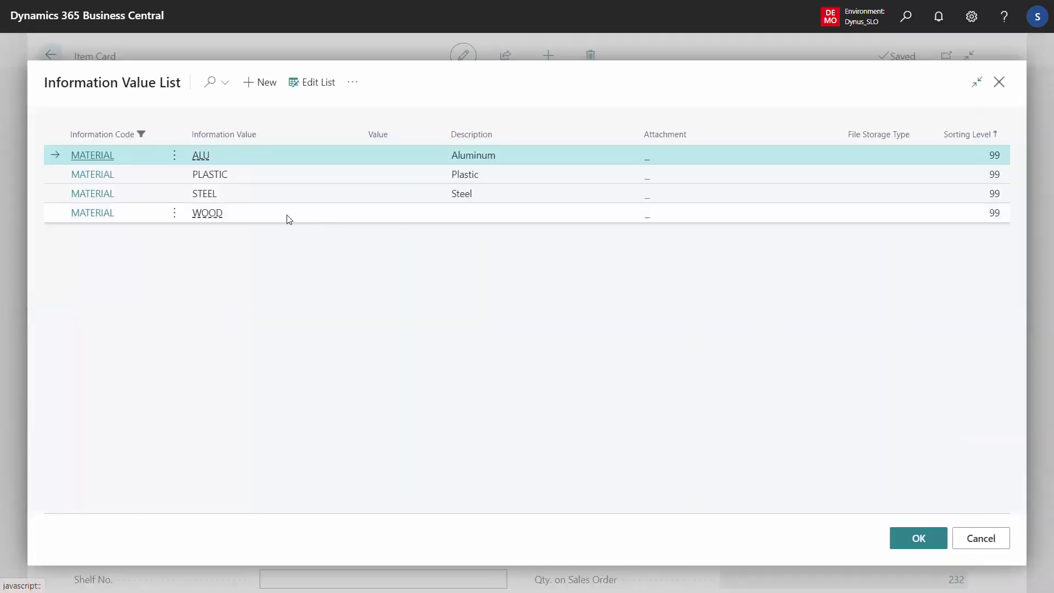